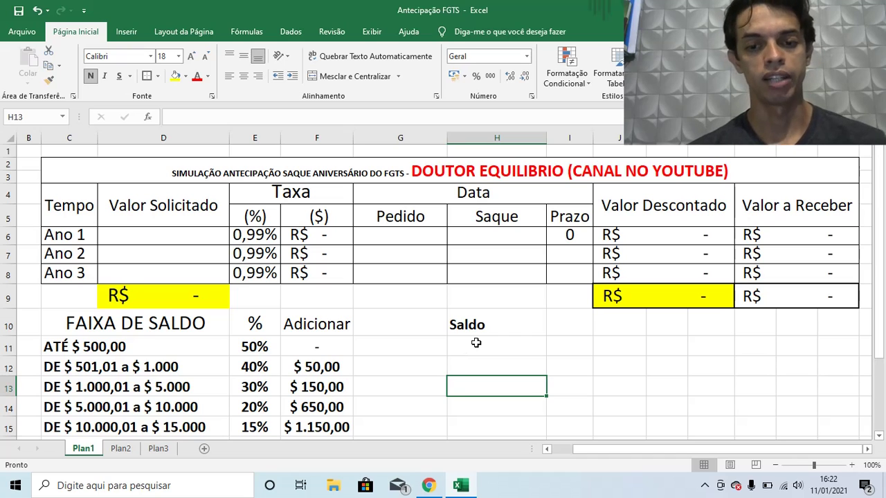
# Step: Enter 5070 in H11 and 3736 in H12, below the Saldo heading
pyautogui.click(476, 343)
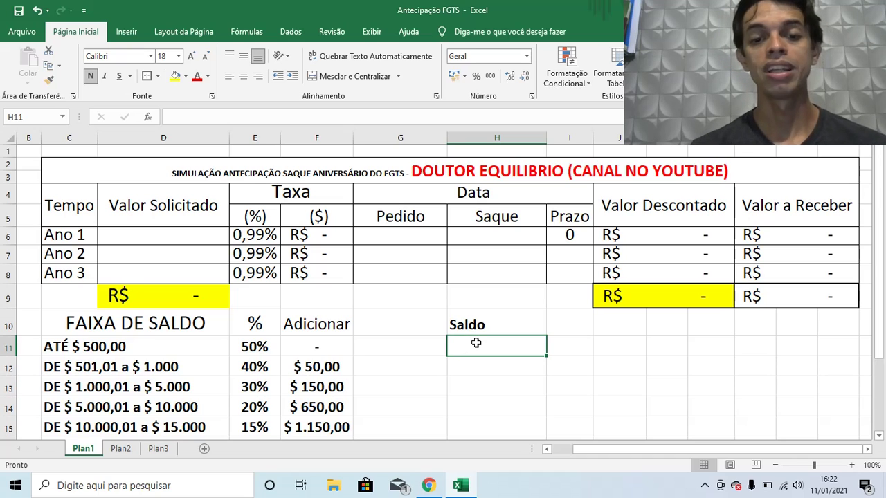
pyautogui.write('5070')
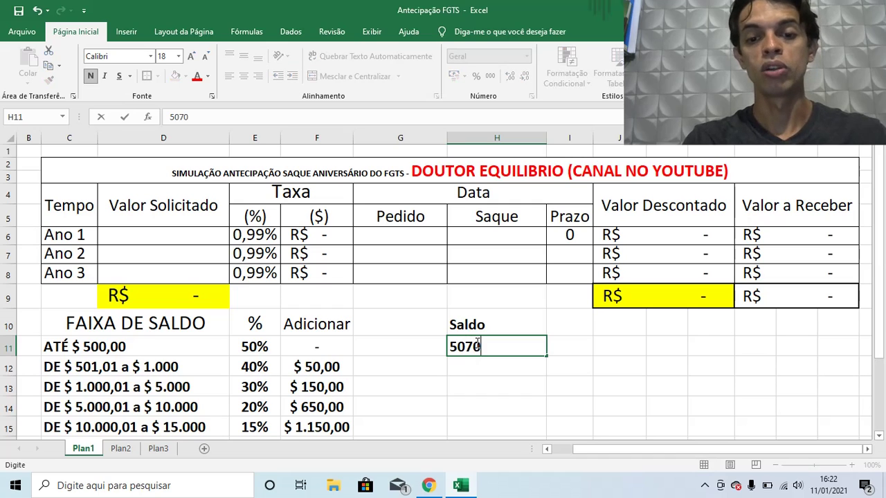
pyautogui.press('Return')
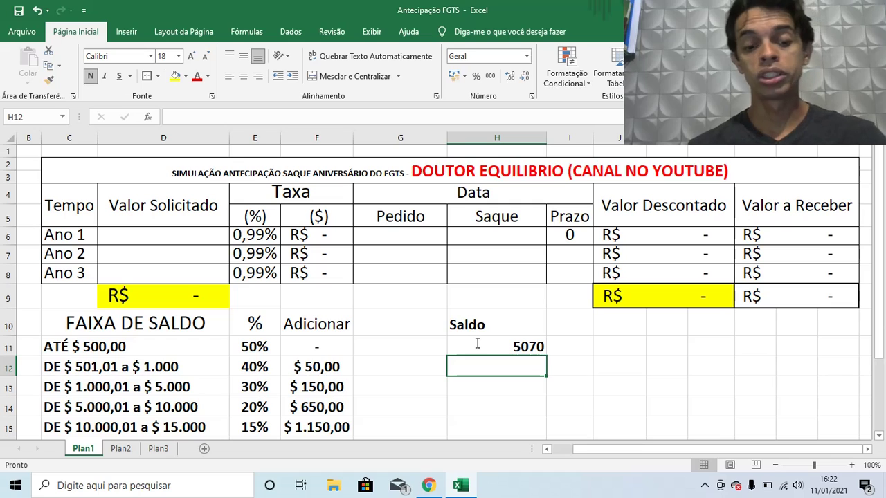
pyautogui.write('3')
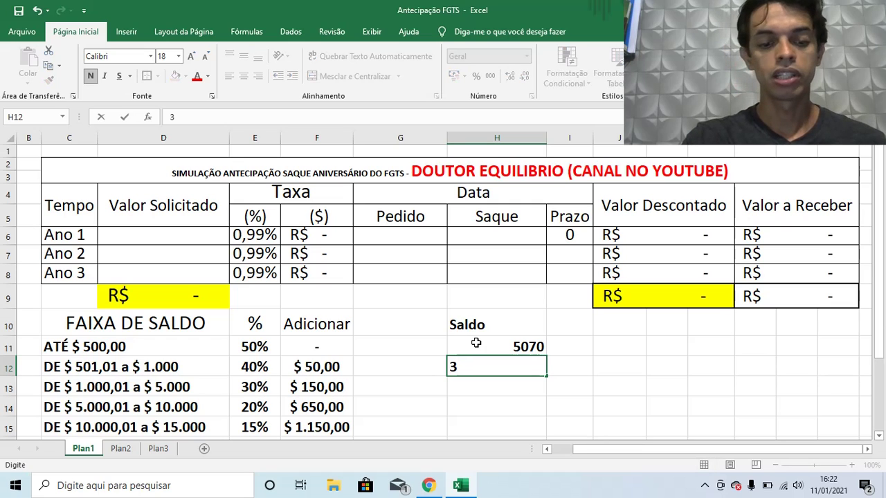
pyautogui.write('732')
pyautogui.press('BackSpace')
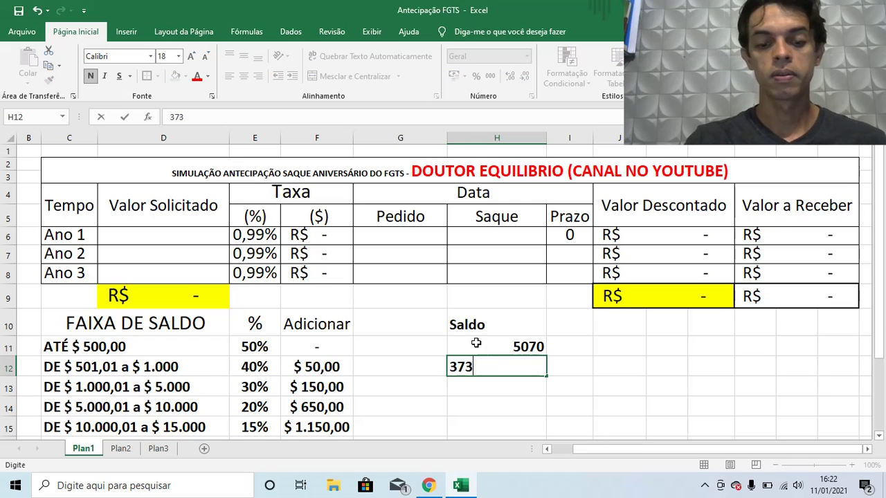
pyautogui.write('6')
pyautogui.press('Return')
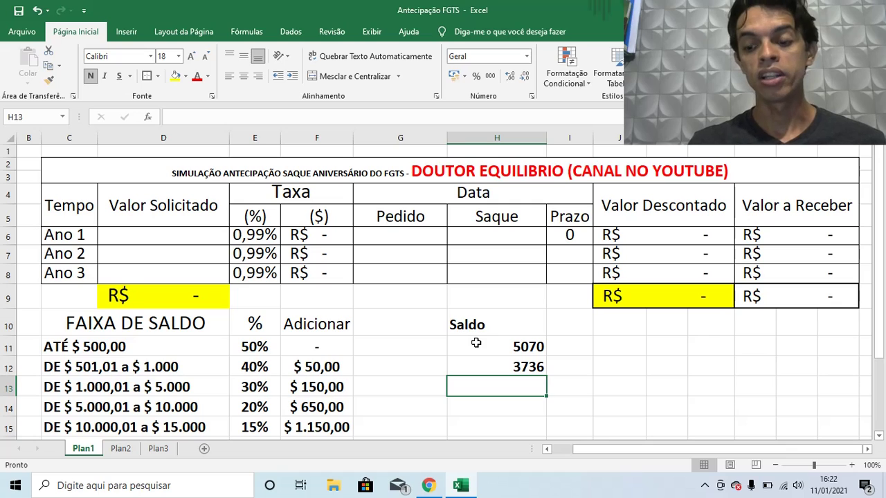
# Step: Label the two amounts in column G: SALDO FEV in G11 and GARANTIA in G12
pyautogui.press('Up')
pyautogui.press('Up')
pyautogui.press('Left')
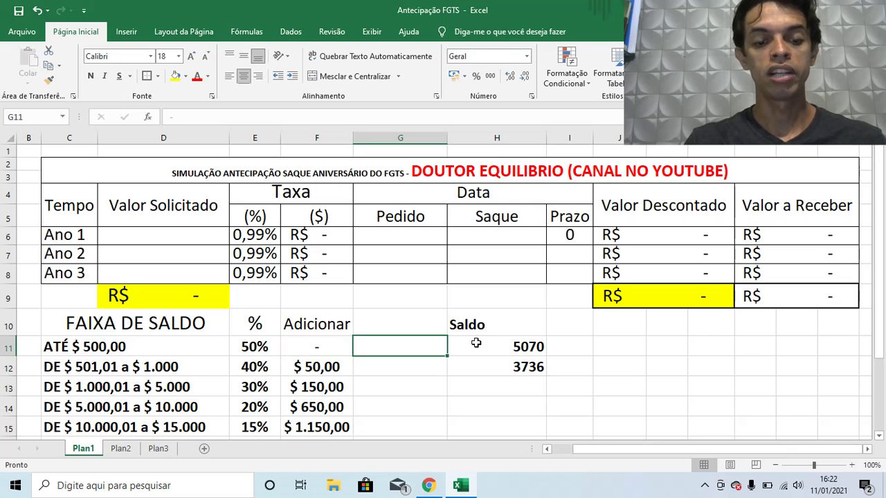
pyautogui.write('SALDO FEV')
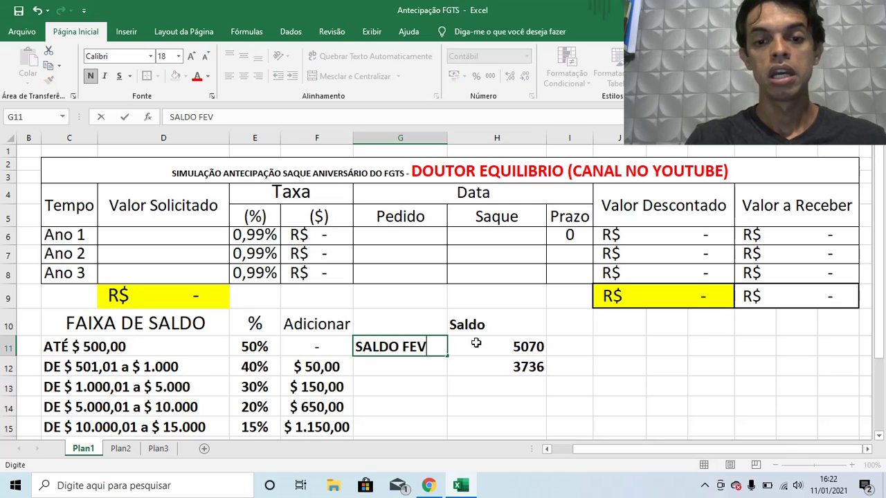
pyautogui.press('Return')
pyautogui.write('BLOQ')
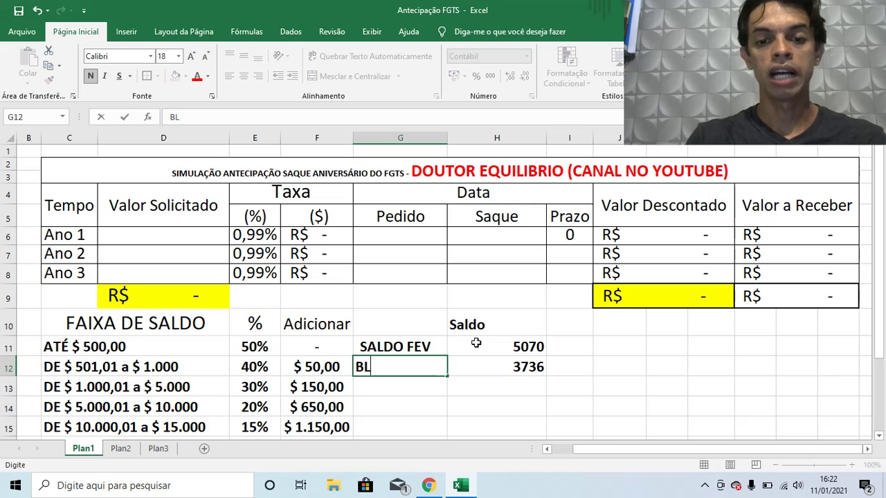
pyautogui.press('BackSpace')
pyautogui.press('BackSpace')
pyautogui.press('BackSpace')
pyautogui.press('BackSpace')
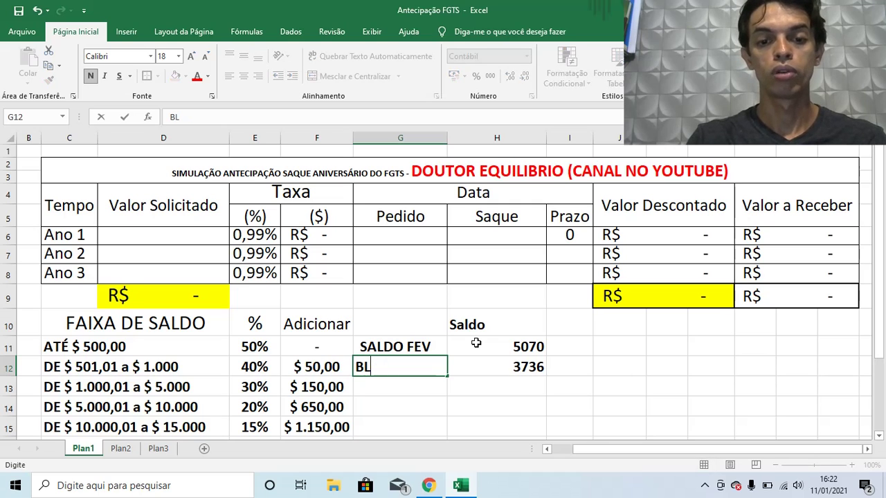
pyautogui.write('GARANTIA')
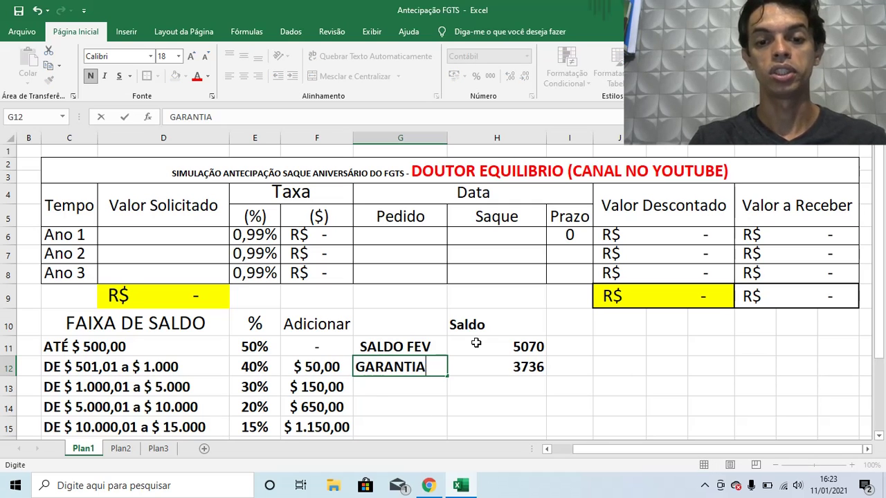
pyautogui.press('Return')
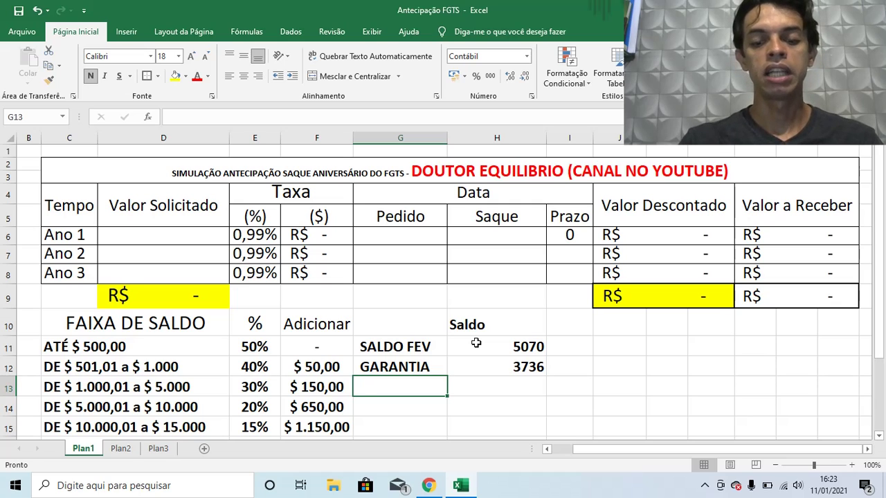
# Step: Add a BLOQUEADO label in G13 with the amount 2173 beside it in H13
pyautogui.write('BLOQUEAD')
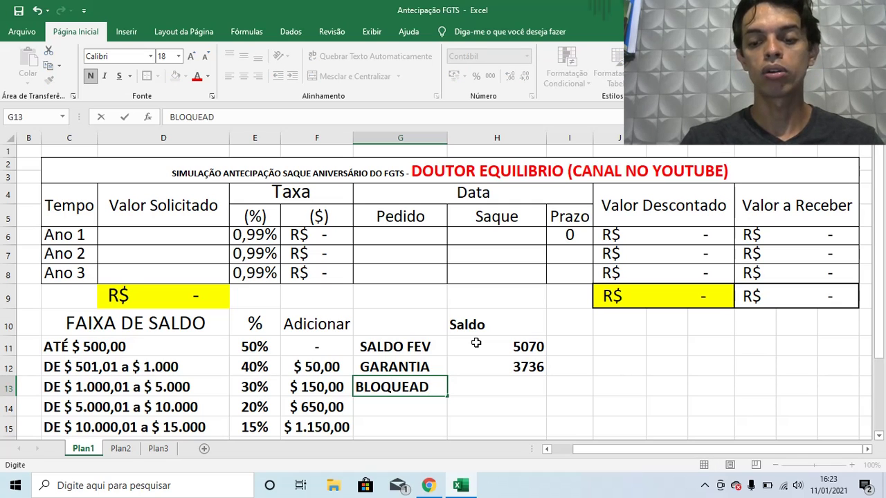
pyautogui.write('O')
pyautogui.press('Return')
pyautogui.press('Up')
pyautogui.press('Right')
pyautogui.write('2')
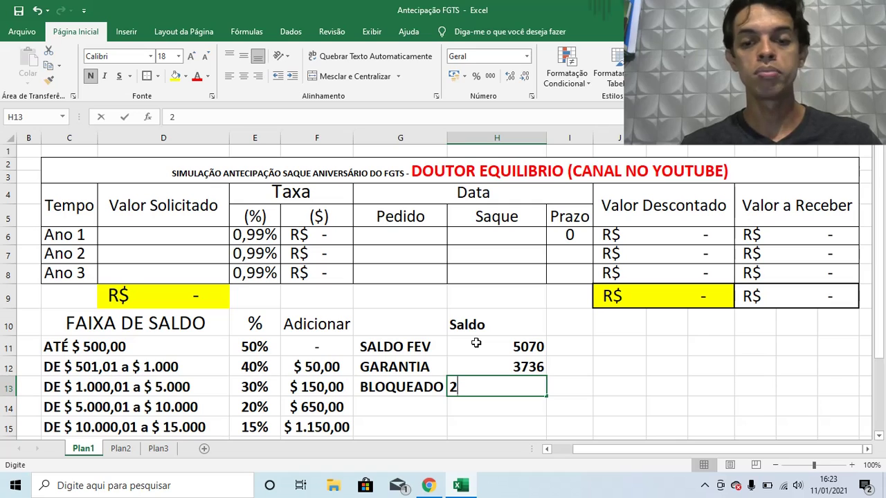
pyautogui.write('1')
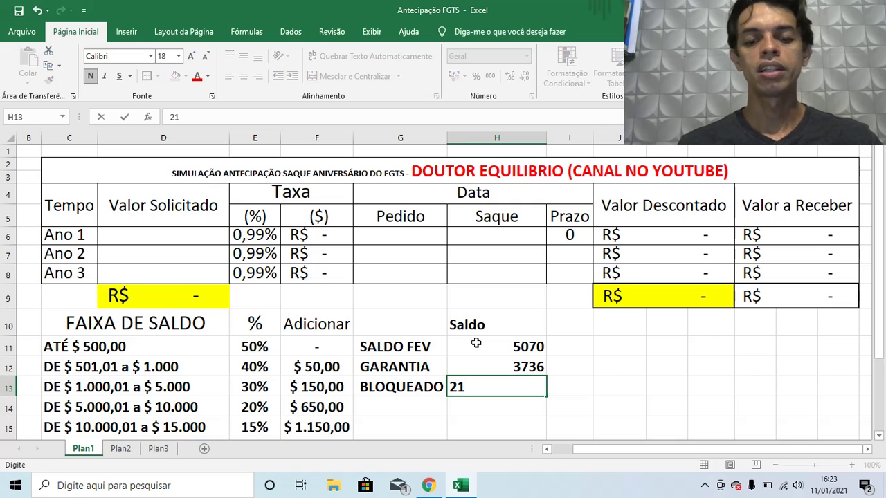
pyautogui.write('73')
pyautogui.press('Return')
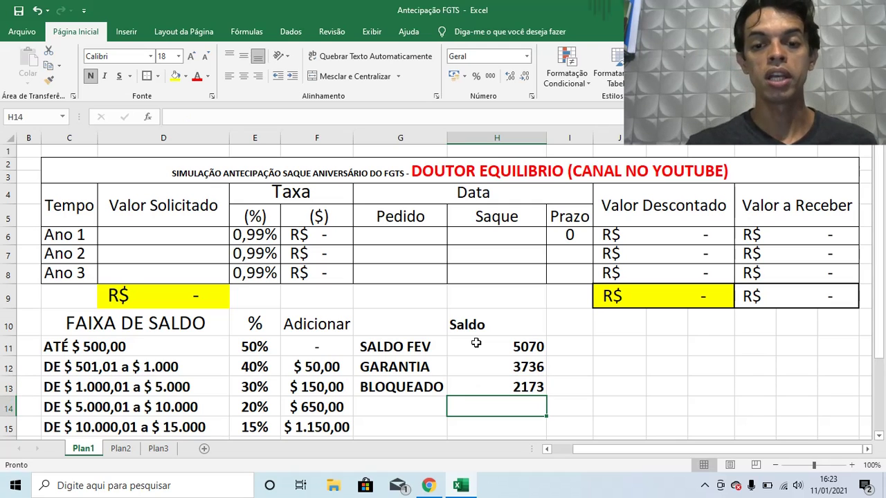
# Step: Subtract the blocked amount from the February balance in H14 with =H11-H13, and apply the R$ accounting format
pyautogui.press('Up')
pyautogui.press('Up')
pyautogui.press('Up')
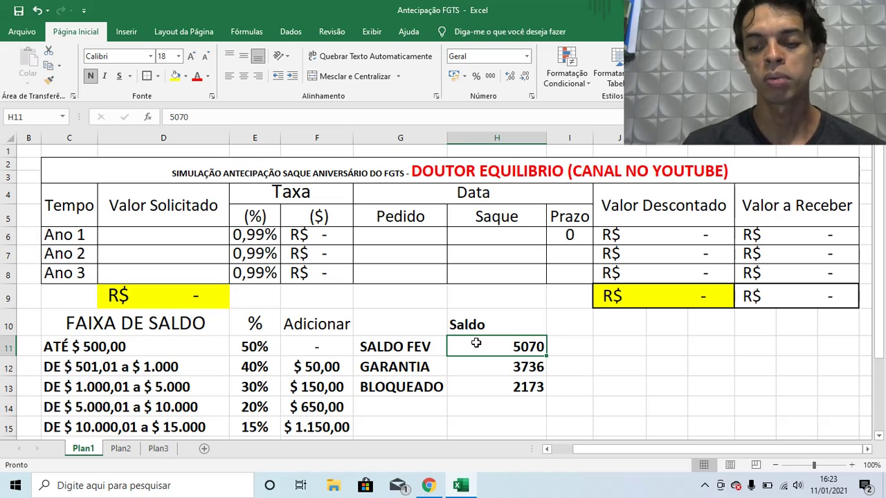
pyautogui.press('Down')
pyautogui.press('Down')
pyautogui.press('Down')
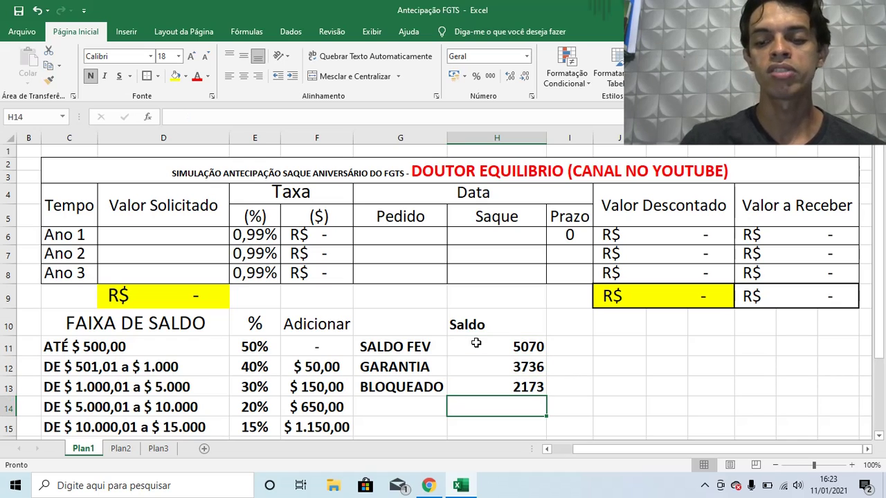
pyautogui.write('=')
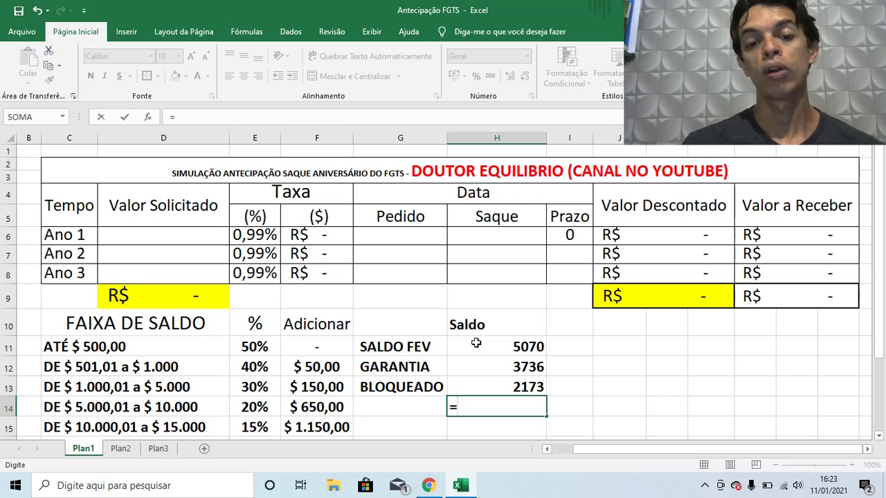
pyautogui.press('Up')
pyautogui.press('Up')
pyautogui.press('Up')
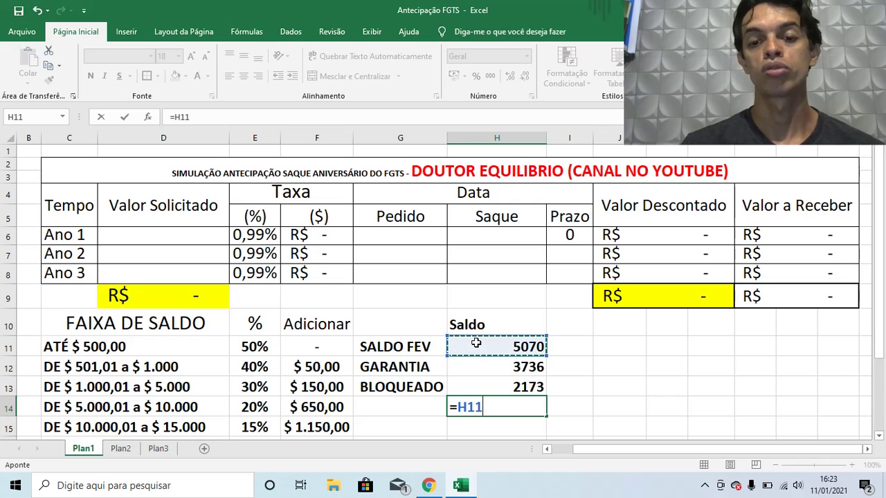
pyautogui.write('-')
pyautogui.press('Up')
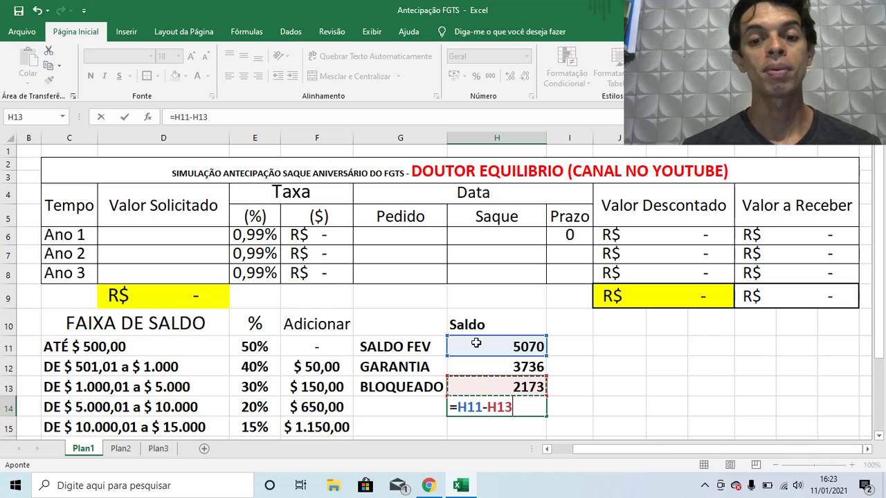
pyautogui.press('Return')
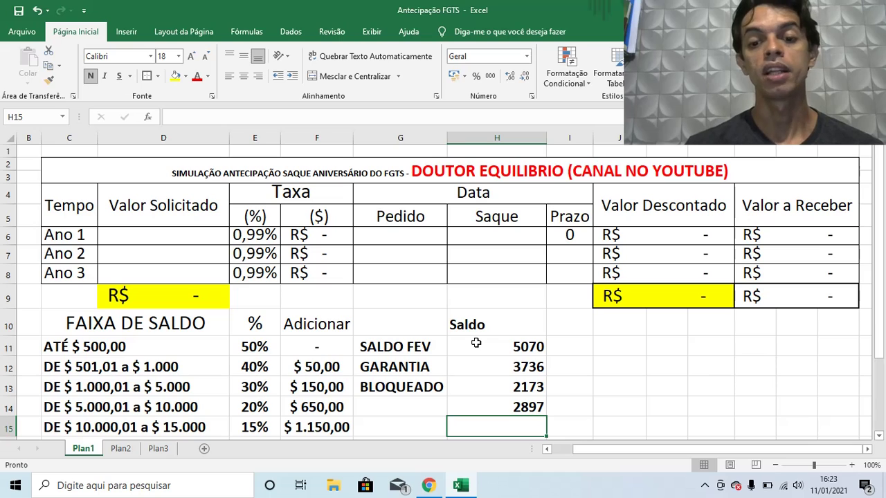
pyautogui.press('Up')
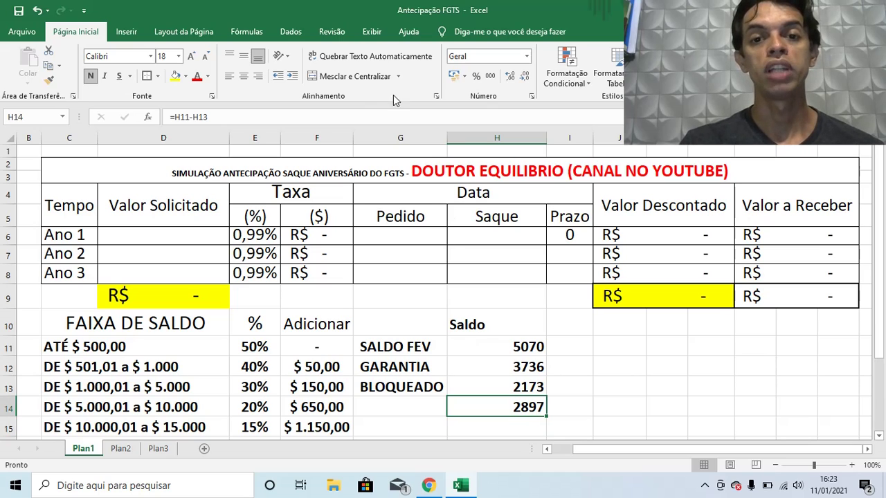
pyautogui.click(456, 76)
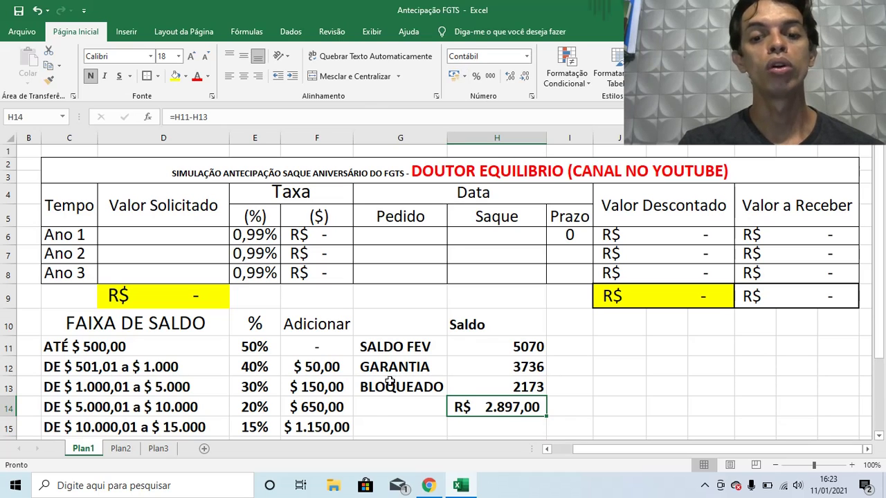
pyautogui.click(387, 405)
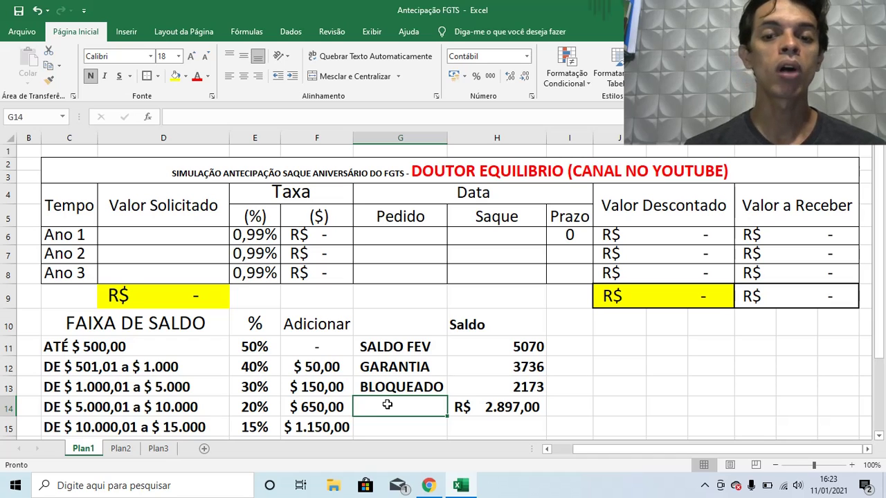
pyautogui.click(493, 407)
pyautogui.click(500, 366)
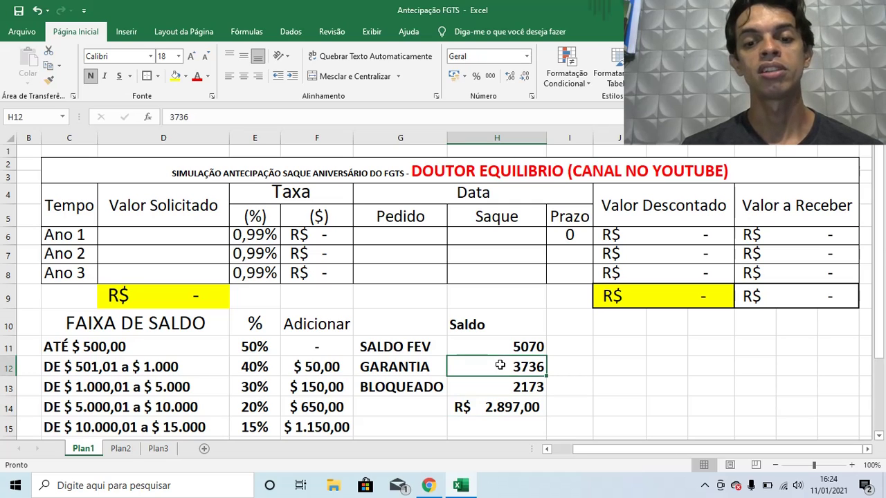
pyautogui.click(512, 390)
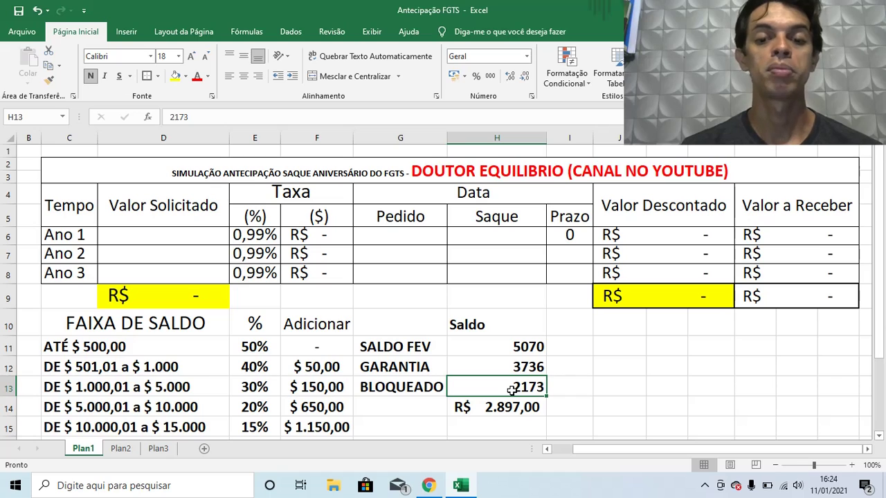
pyautogui.click(518, 410)
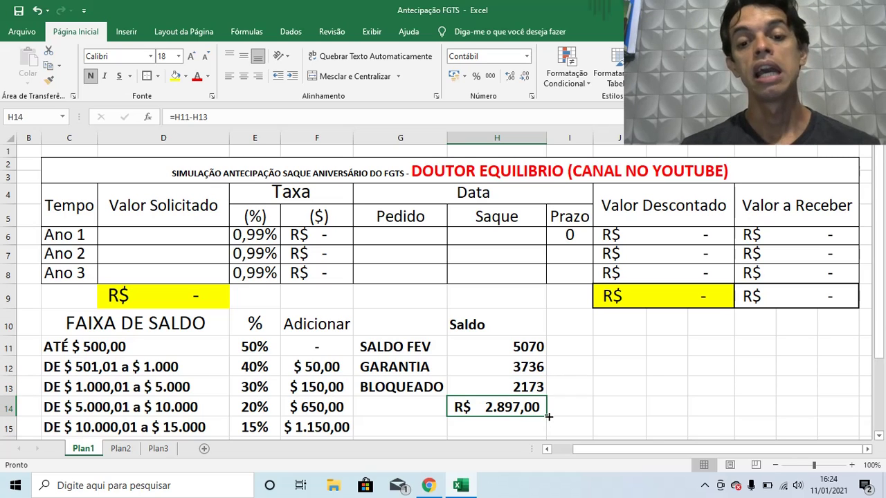
# Step: Fill in the Ano 1 dates: 05/02/2021 for Pedido in G6 and 01/11/2021 for Saque in H6
pyautogui.click(384, 236)
pyautogui.write('05')
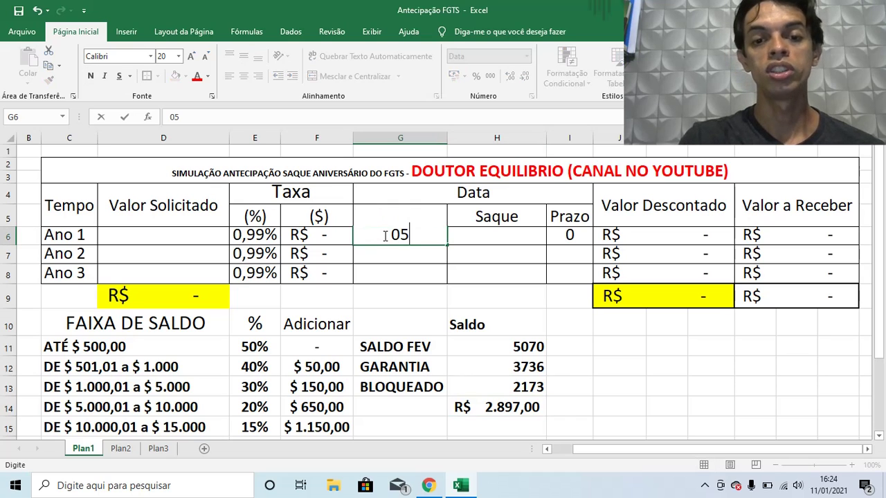
pyautogui.write('/02')
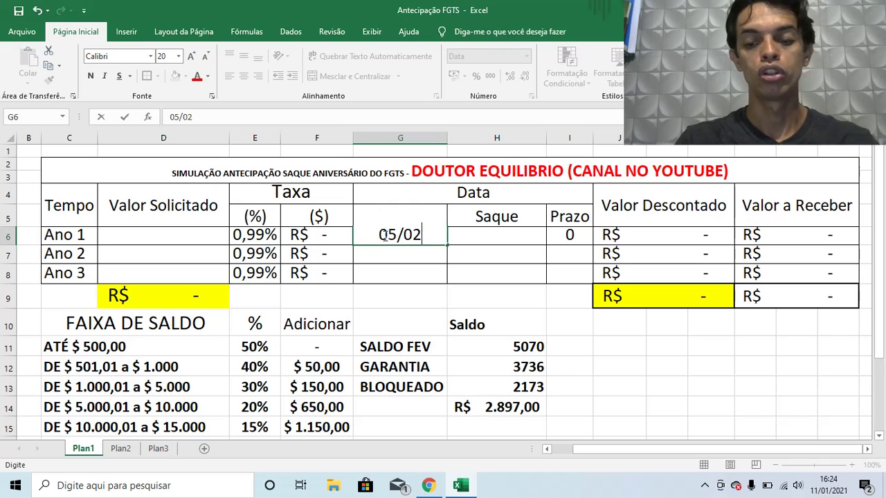
pyautogui.write('/2021')
pyautogui.press('Tab')
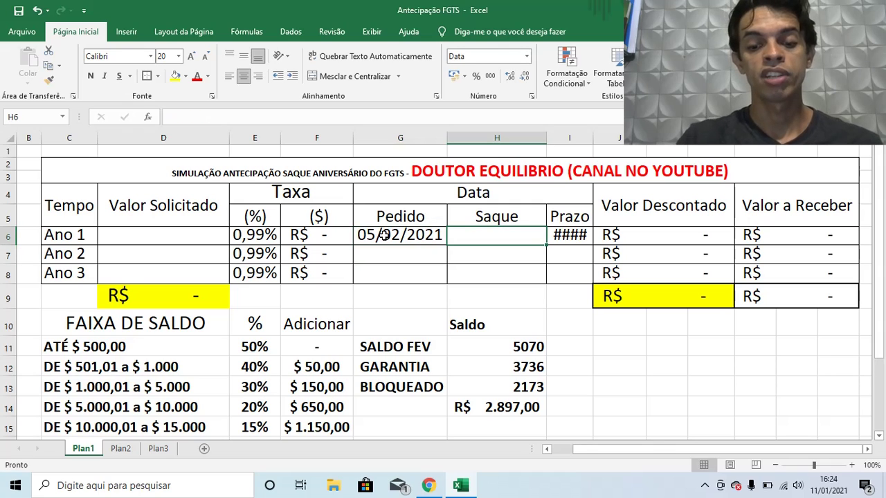
pyautogui.write('01/11/')
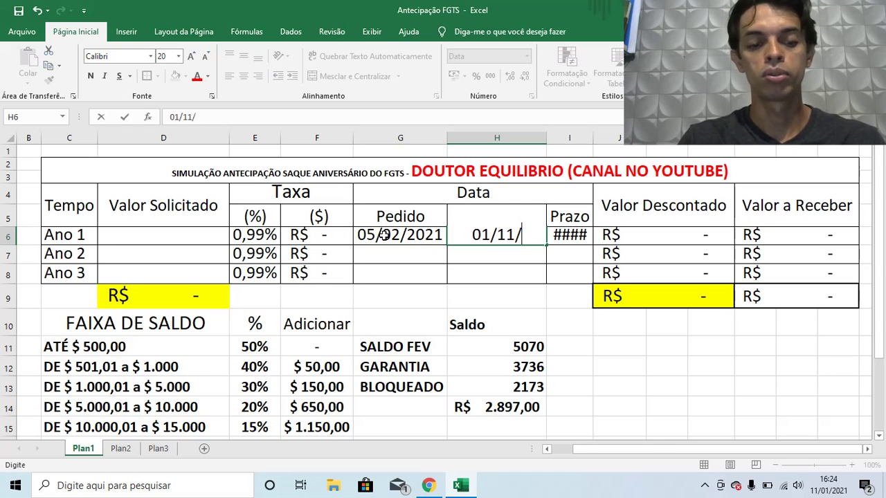
pyautogui.write('2021')
pyautogui.press('Return')
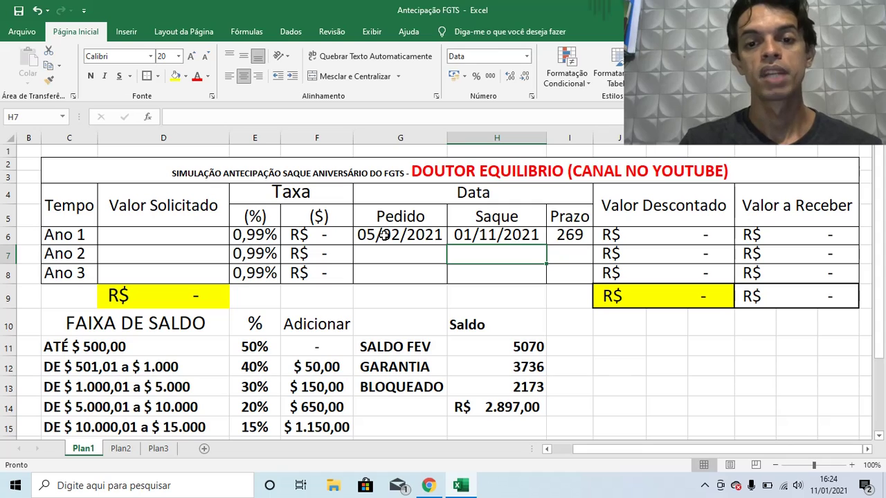
pyautogui.click(579, 236)
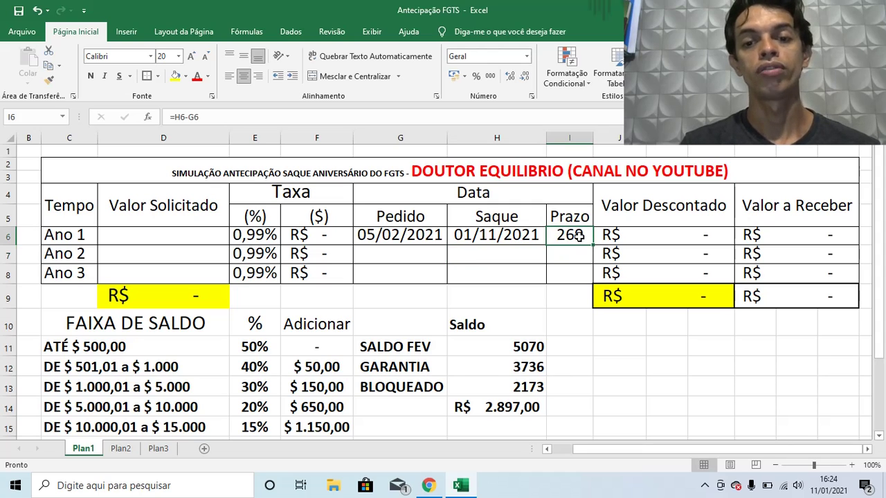
pyautogui.click(518, 409)
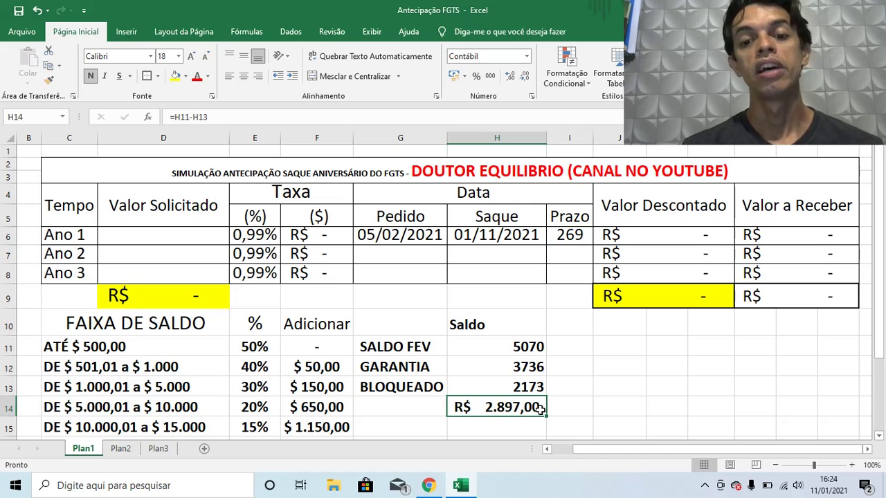
# Step: Calculate the Ano 1 withdrawal in H15 from the available balance, using the 30% bracket and its 150 addition: =H14*30%+150
pyautogui.click(398, 238)
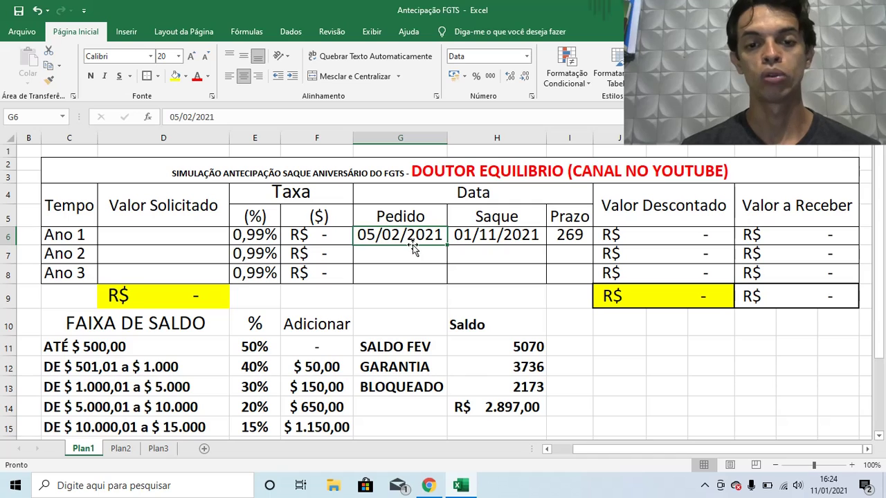
pyautogui.click(501, 412)
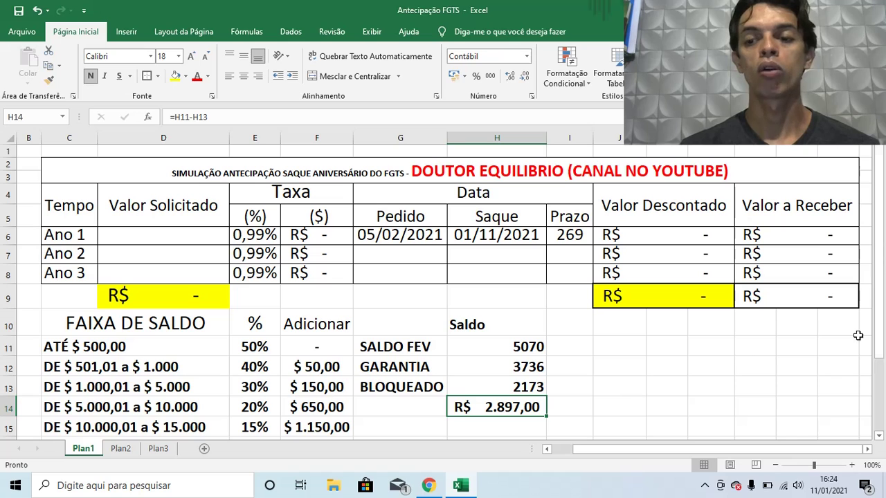
pyautogui.moveTo(881, 318); pyautogui.dragTo(879, 349)
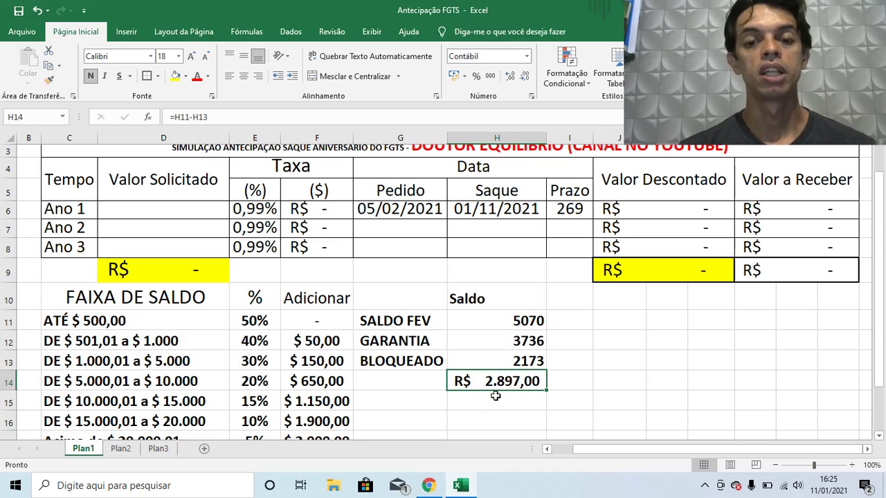
pyautogui.click(102, 358)
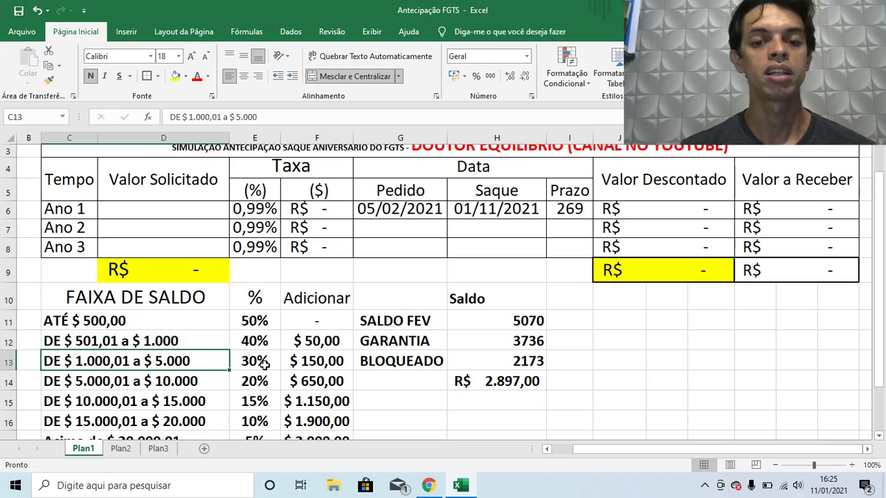
pyautogui.click(265, 365)
pyautogui.click(421, 402)
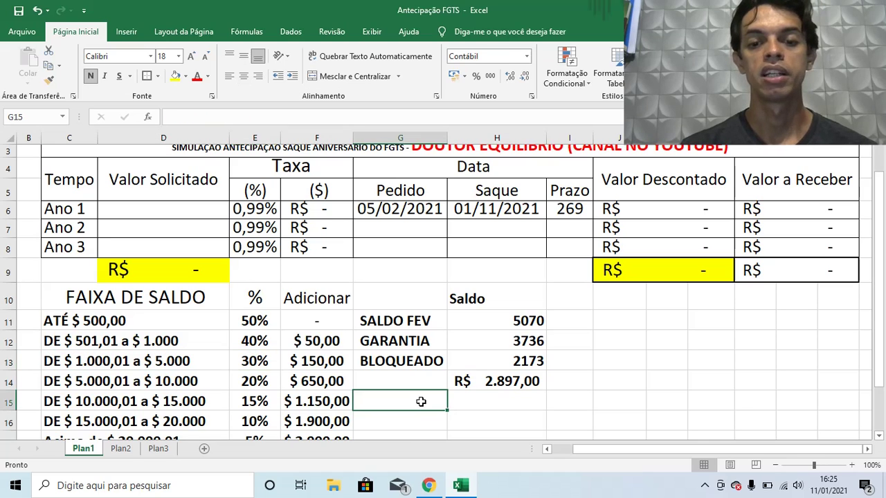
pyautogui.click(470, 405)
pyautogui.write('=')
pyautogui.click(497, 377)
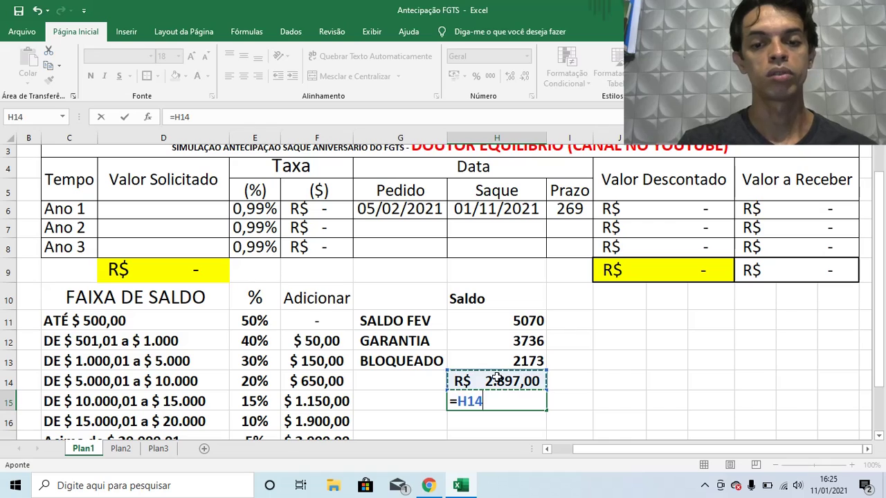
pyautogui.write('30%')
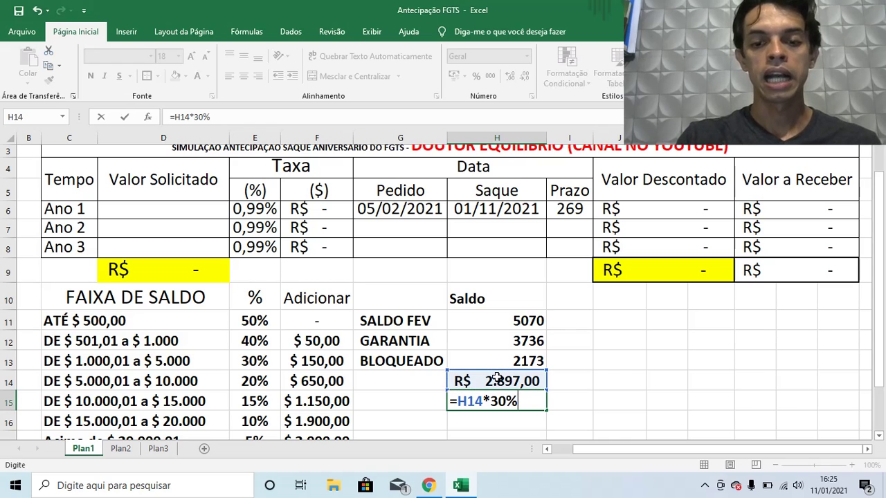
pyautogui.write('+')
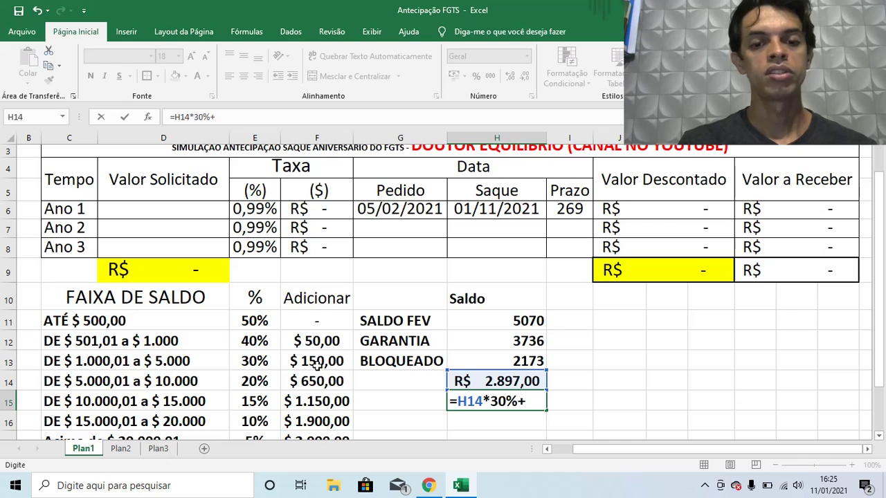
pyautogui.write('150')
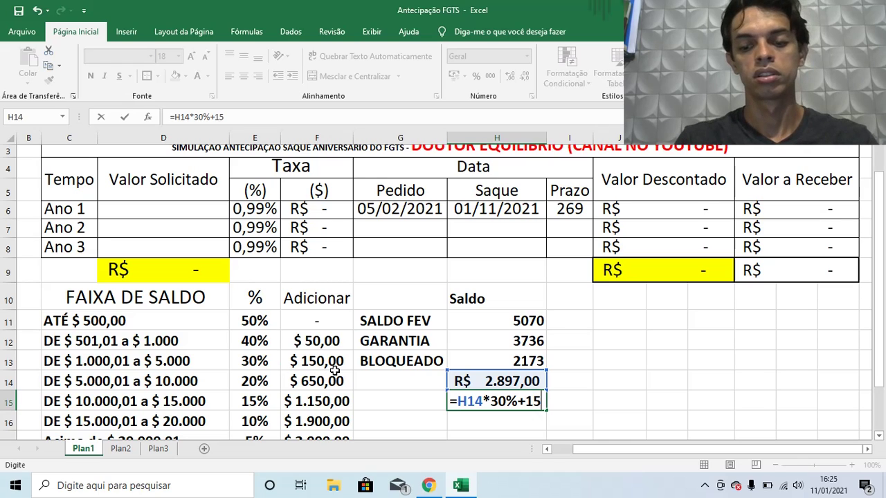
pyautogui.press('Return')
pyautogui.press('Up')
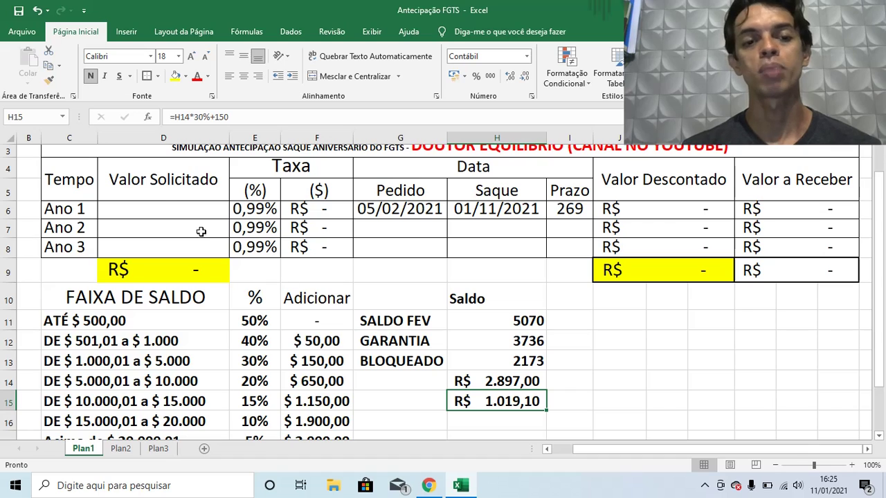
# Step: Link the Ano 1 Valor Solicitado in D6 to the calculated withdrawal with =H15
pyautogui.click(159, 206)
pyautogui.write('=')
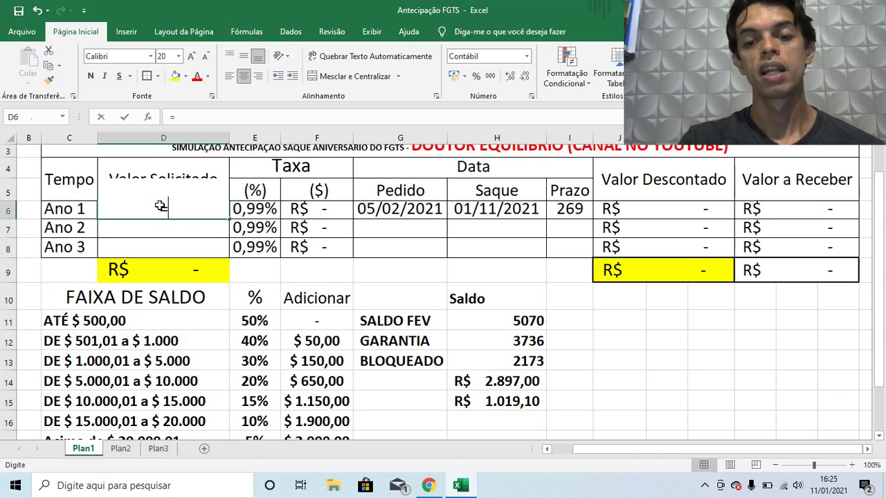
pyautogui.click(530, 403)
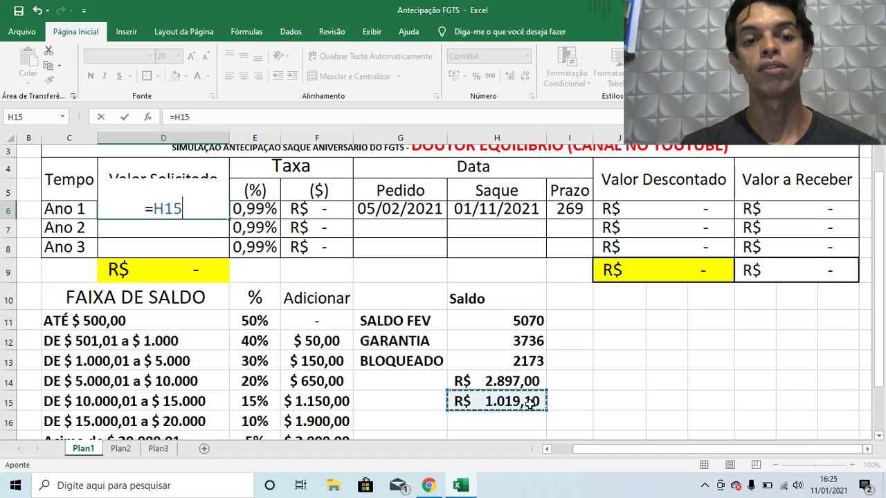
pyautogui.press('Return')
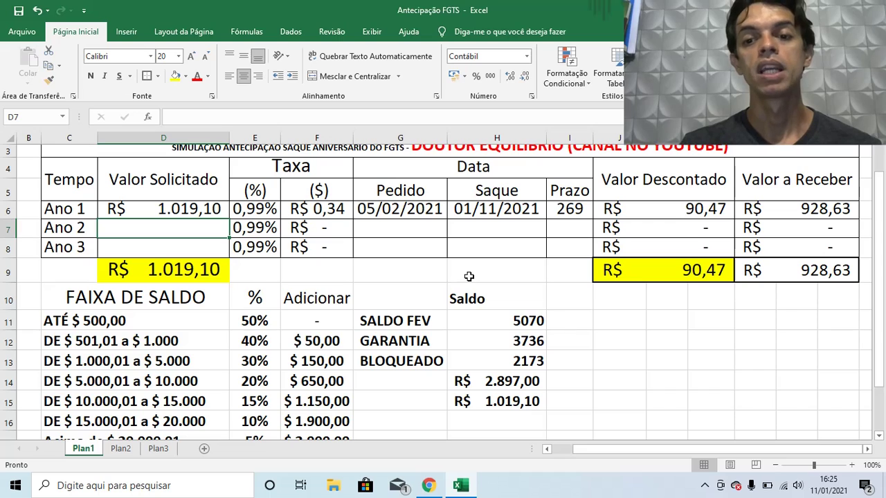
# Step: Review the Ano 1 discounted, receivable and requested amounts, the withdrawal calculation in H15 and the total to receive in M9
pyautogui.click(682, 208)
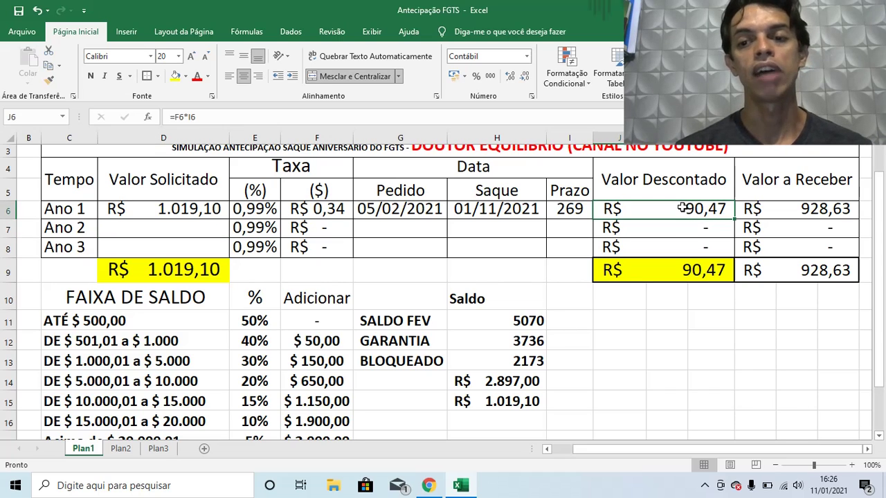
pyautogui.click(802, 213)
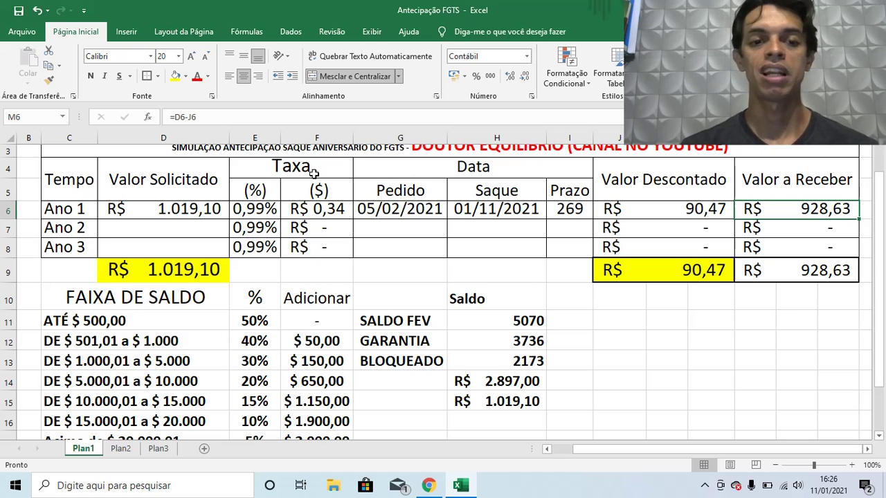
pyautogui.click(189, 208)
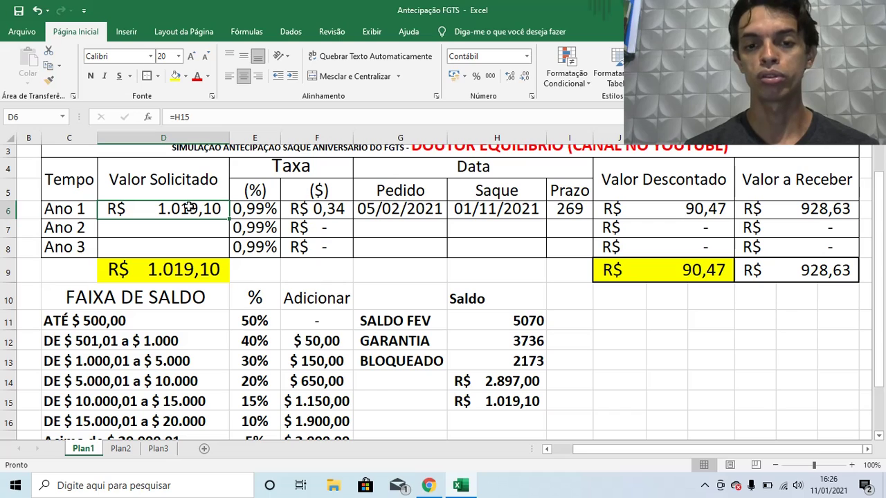
pyautogui.click(520, 403)
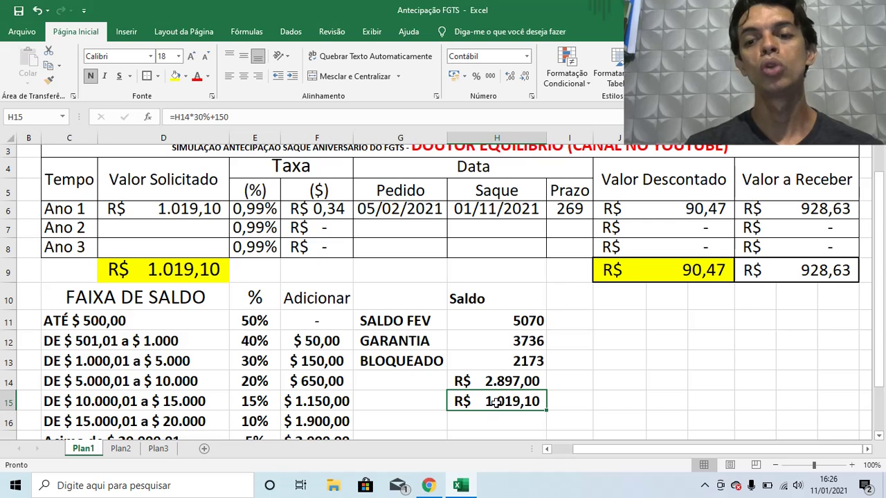
pyautogui.click(828, 261)
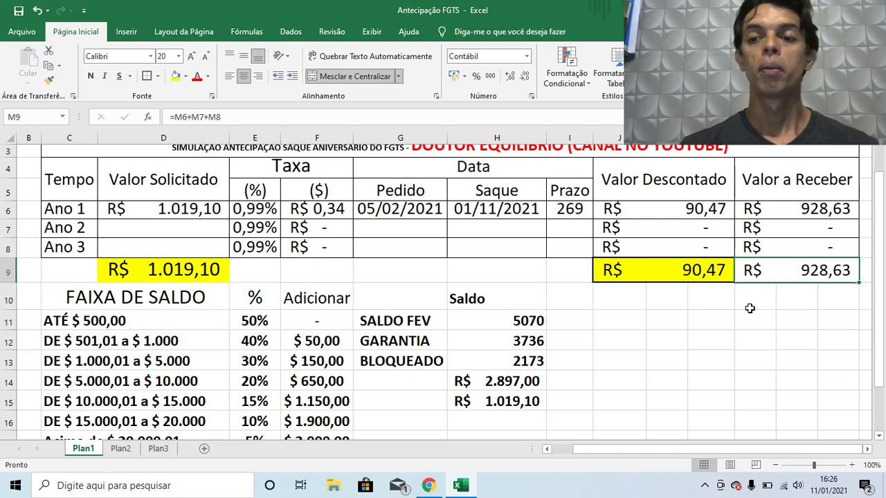
pyautogui.moveTo(880, 275); pyautogui.dragTo(882, 241)
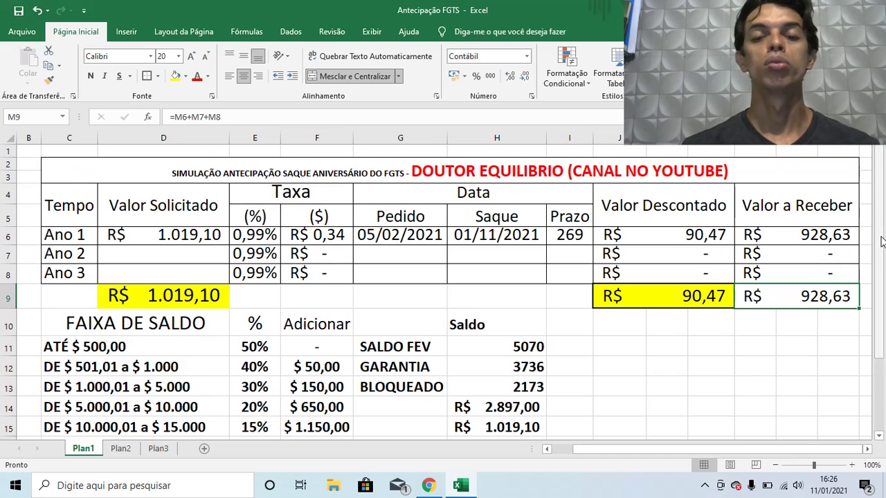